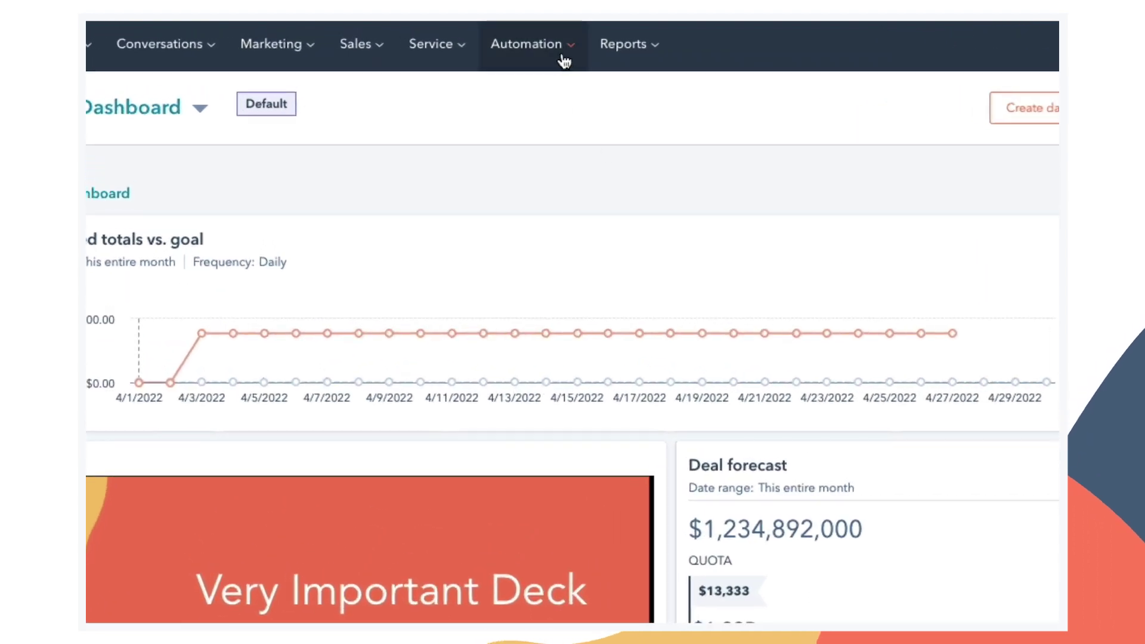
# Go to the Workflows list under the Automation menu.
pyautogui.click(564, 60)
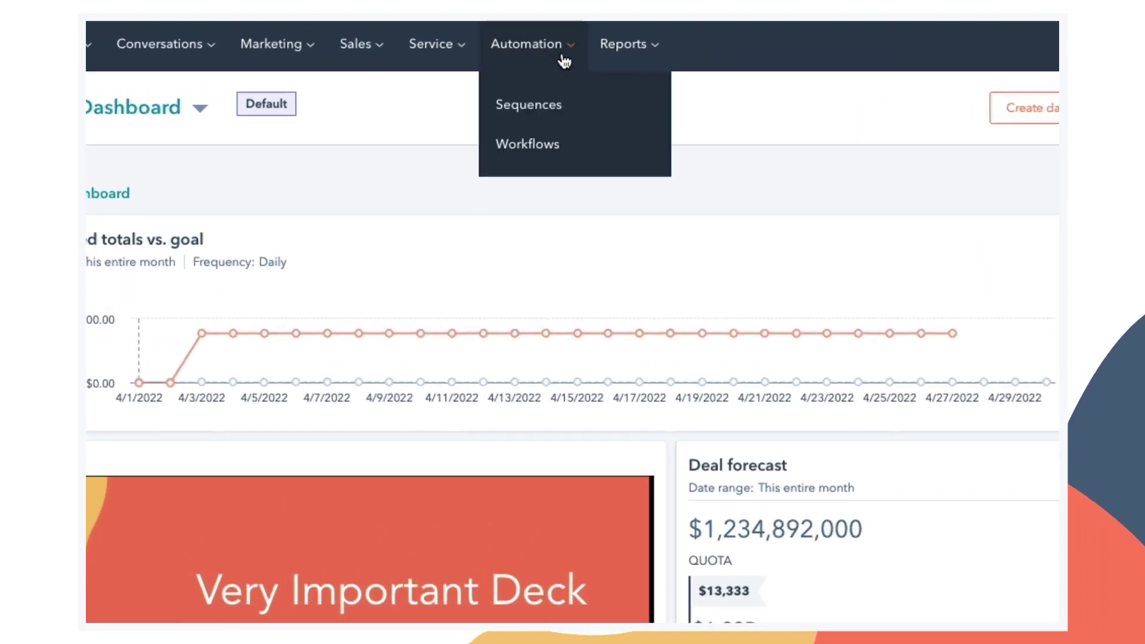
pyautogui.click(575, 147)
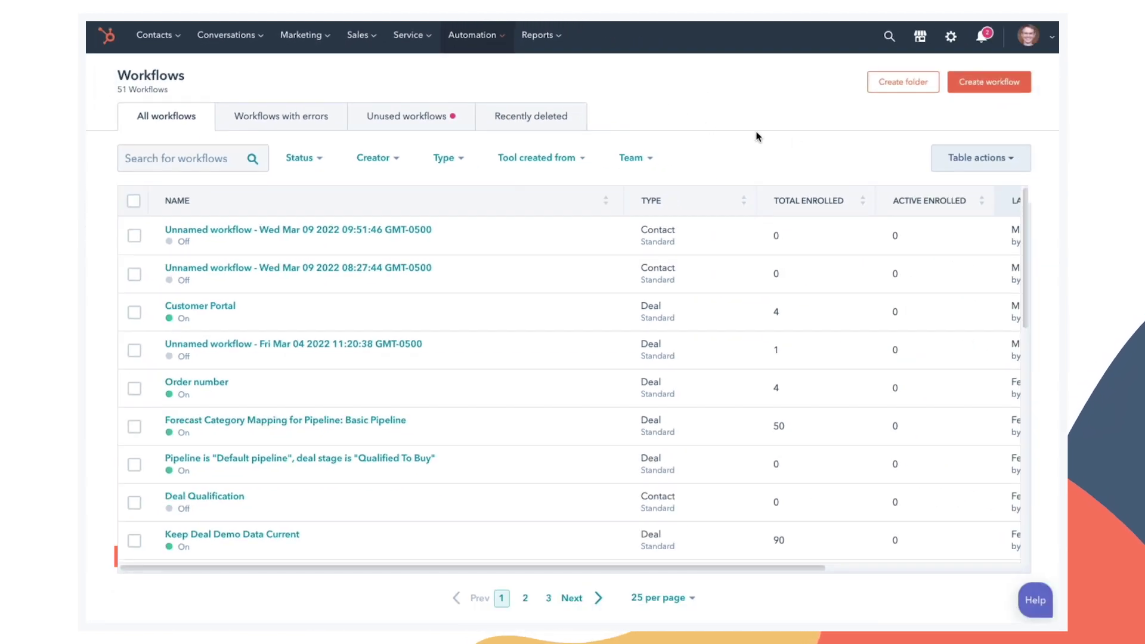
pyautogui.click(990, 83)
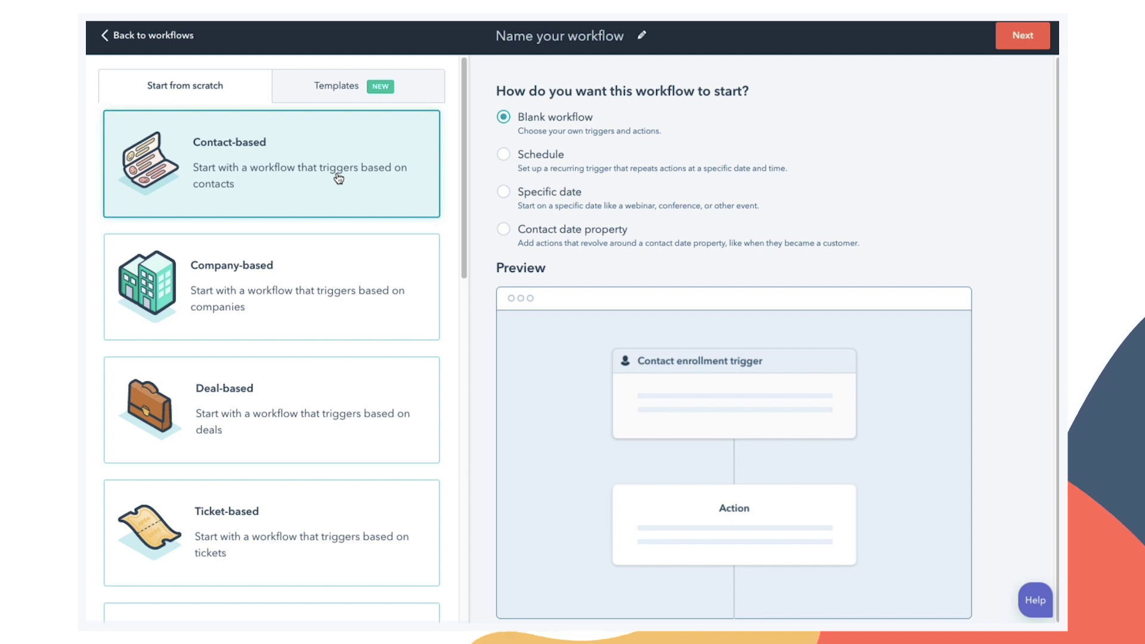
pyautogui.scroll(-1, 347, 287)
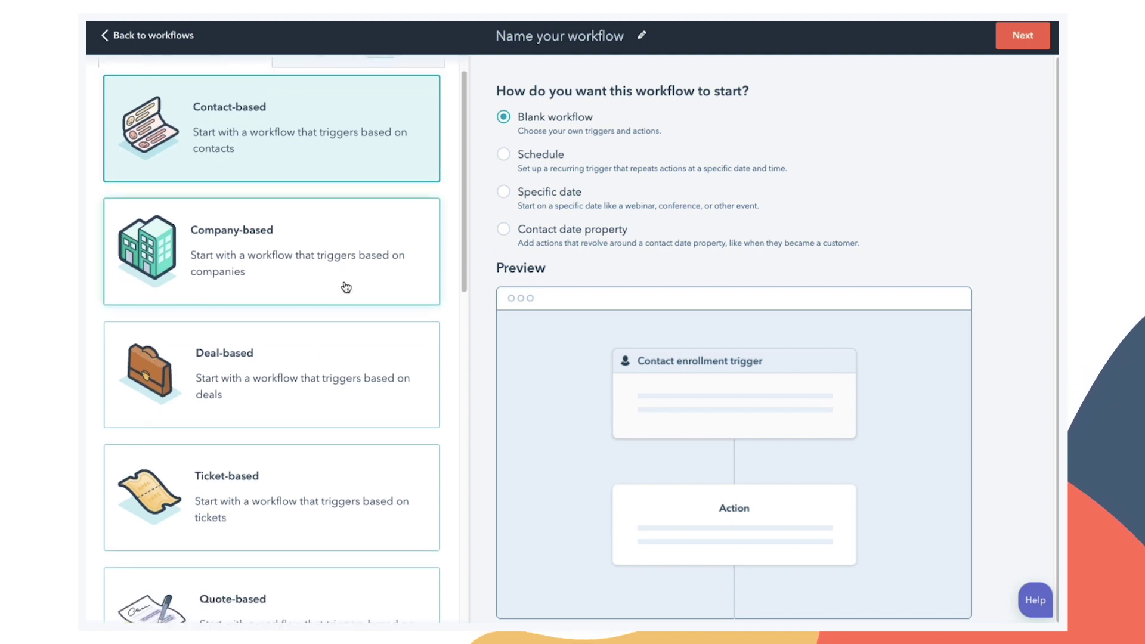
pyautogui.scroll(-1, 346, 287)
pyautogui.scroll(-1, 347, 288)
pyautogui.scroll(-1, 347, 287)
pyautogui.scroll(-1, 346, 287)
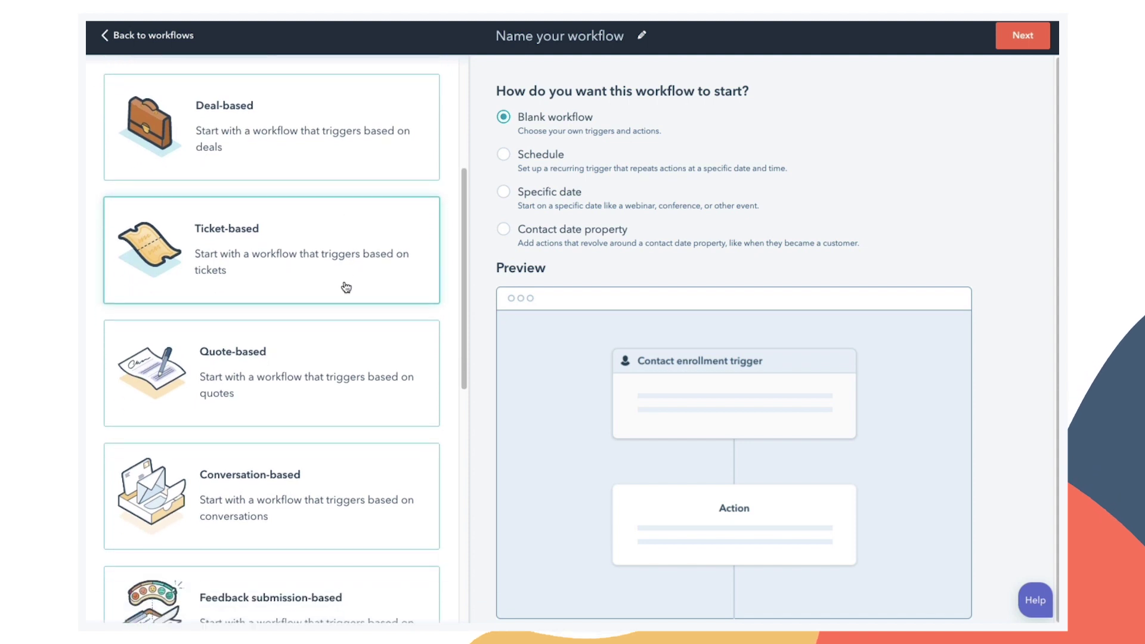
pyautogui.scroll(-1, 345, 286)
pyautogui.scroll(-1, 345, 287)
pyautogui.scroll(-2, 345, 287)
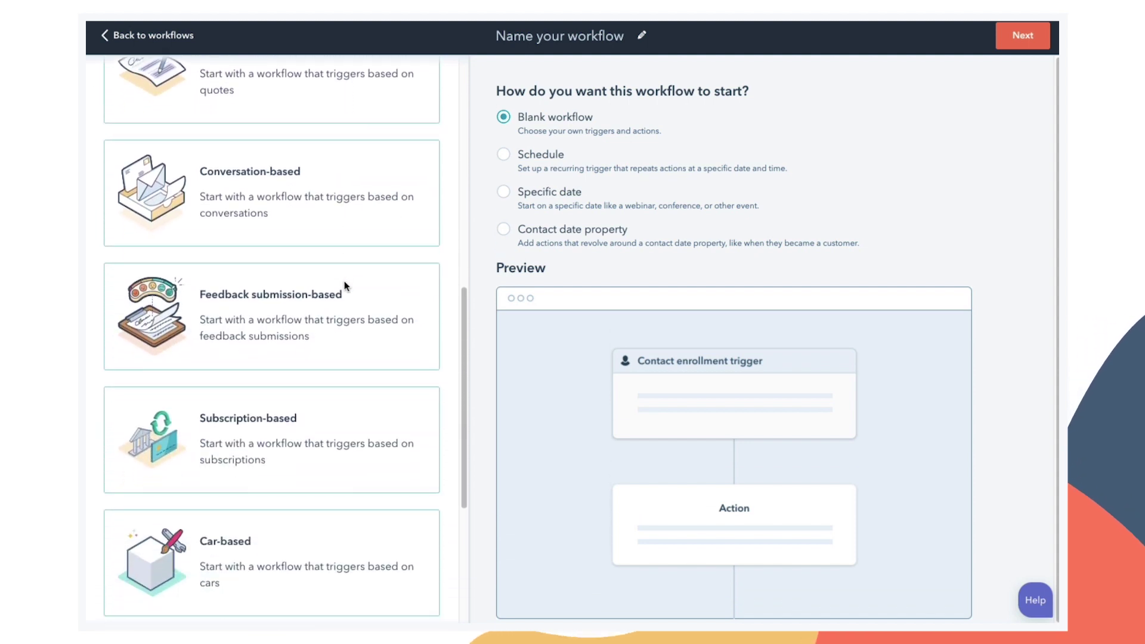
pyautogui.scroll(2, 345, 286)
pyautogui.scroll(5, 345, 286)
pyautogui.scroll(1, 344, 286)
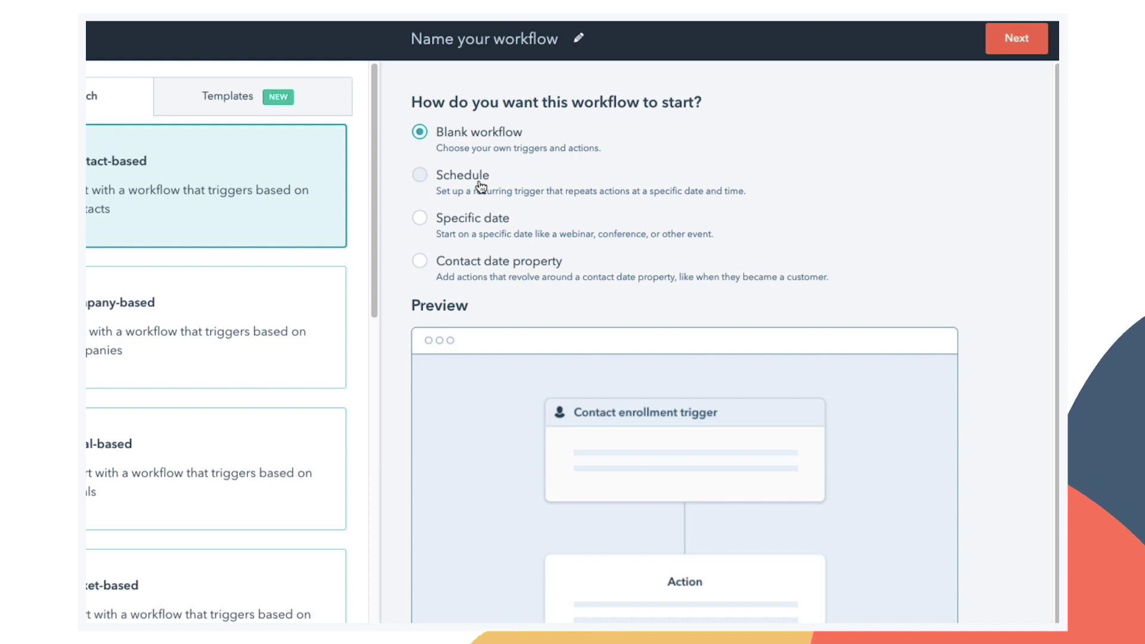
# Set a Schedule trigger: monthly, last day of the month, 8:00 AM EDT.
pyautogui.click(419, 175)
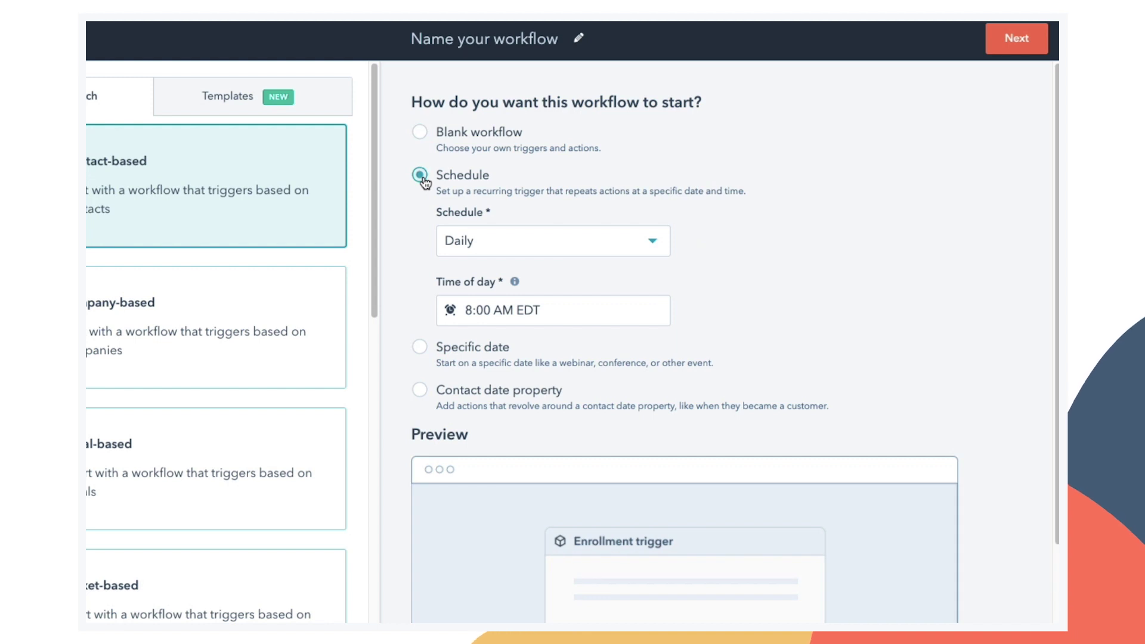
pyautogui.click(655, 244)
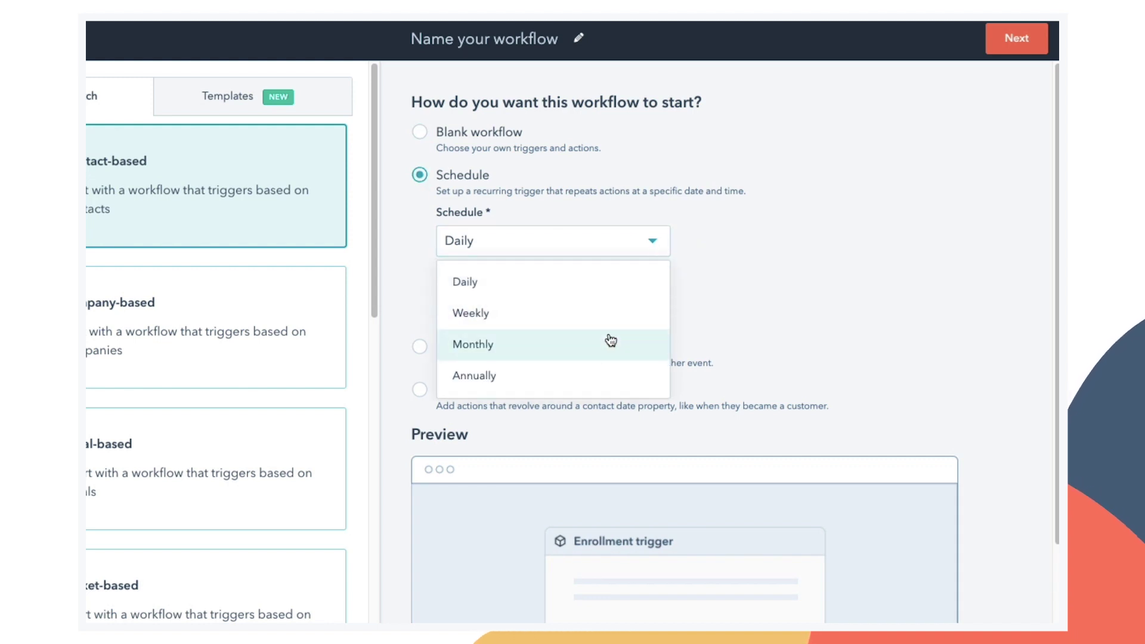
pyautogui.click(611, 346)
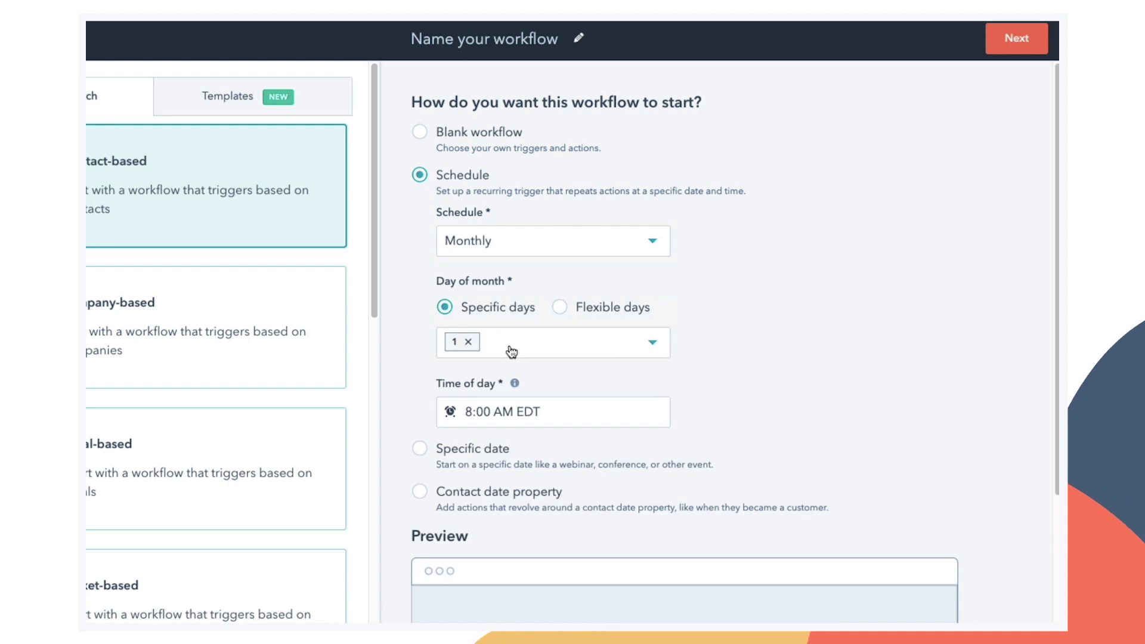
pyautogui.click(563, 312)
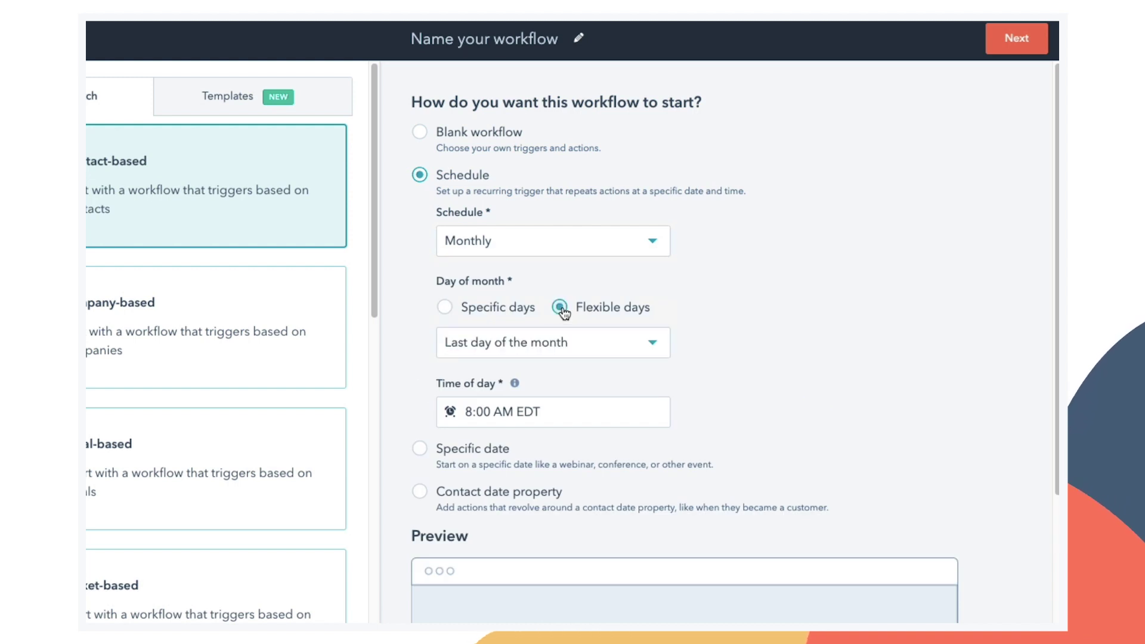
pyautogui.click(645, 345)
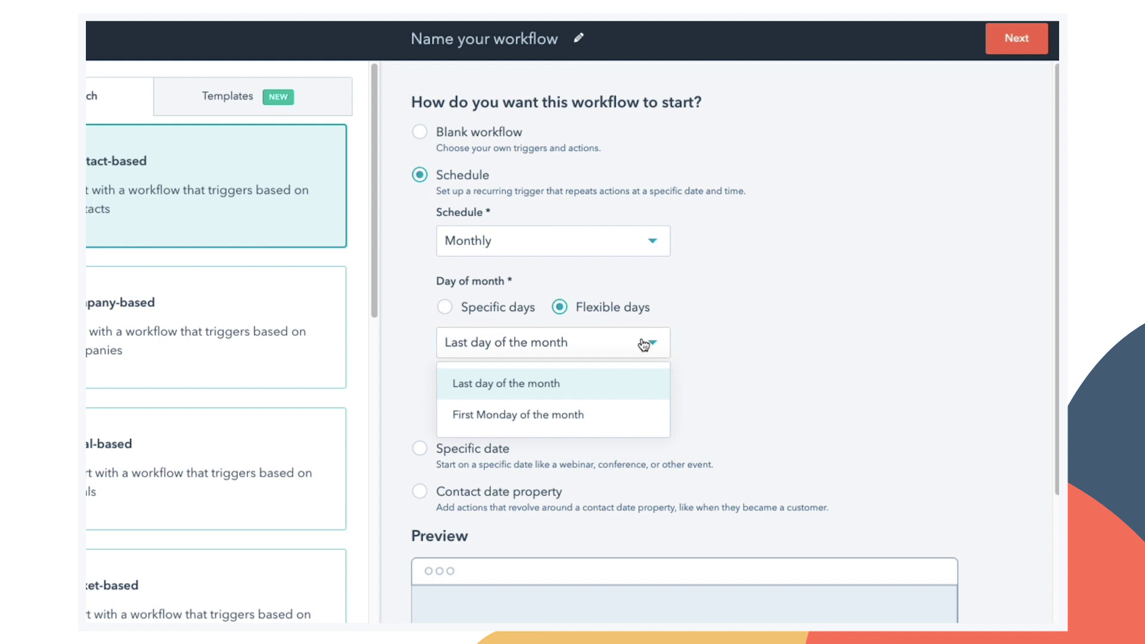
pyautogui.click(603, 415)
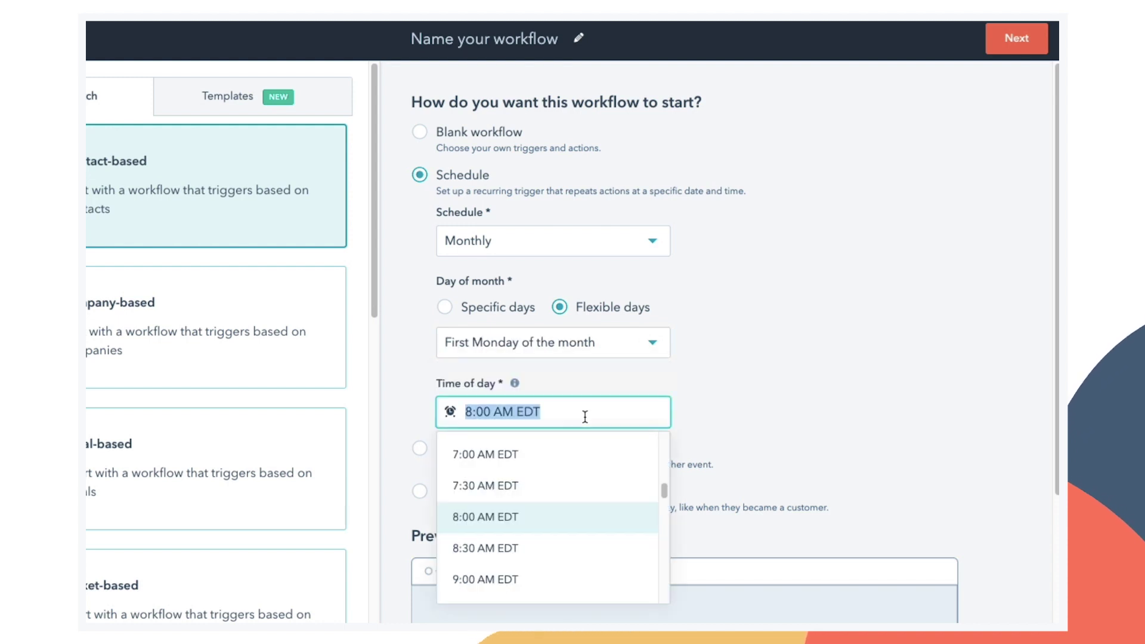
pyautogui.click(512, 309)
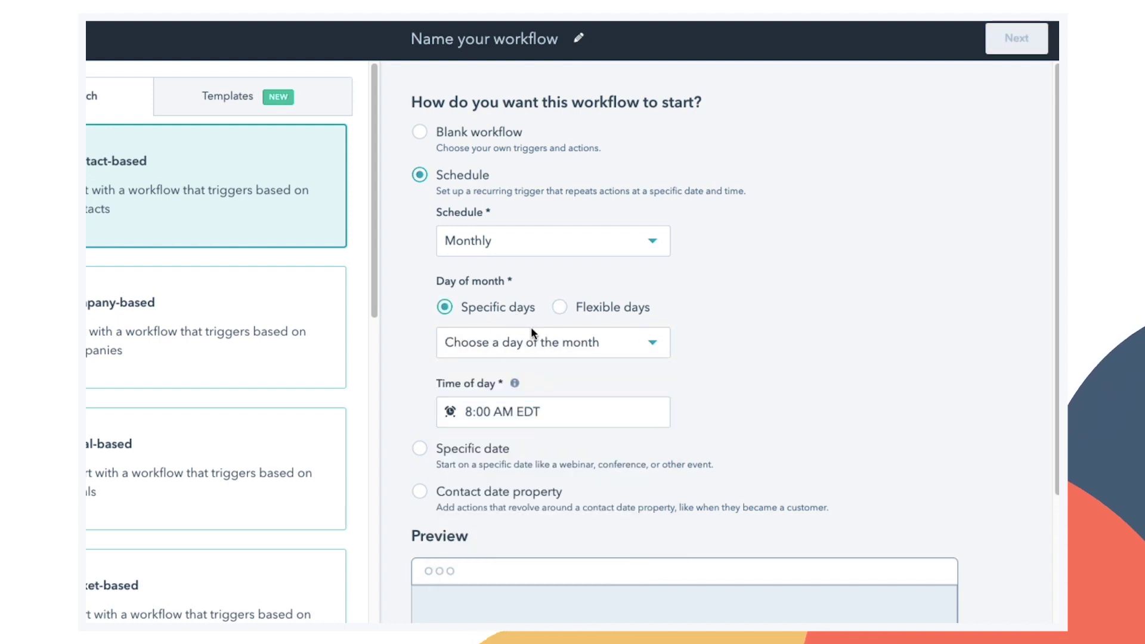
pyautogui.click(591, 311)
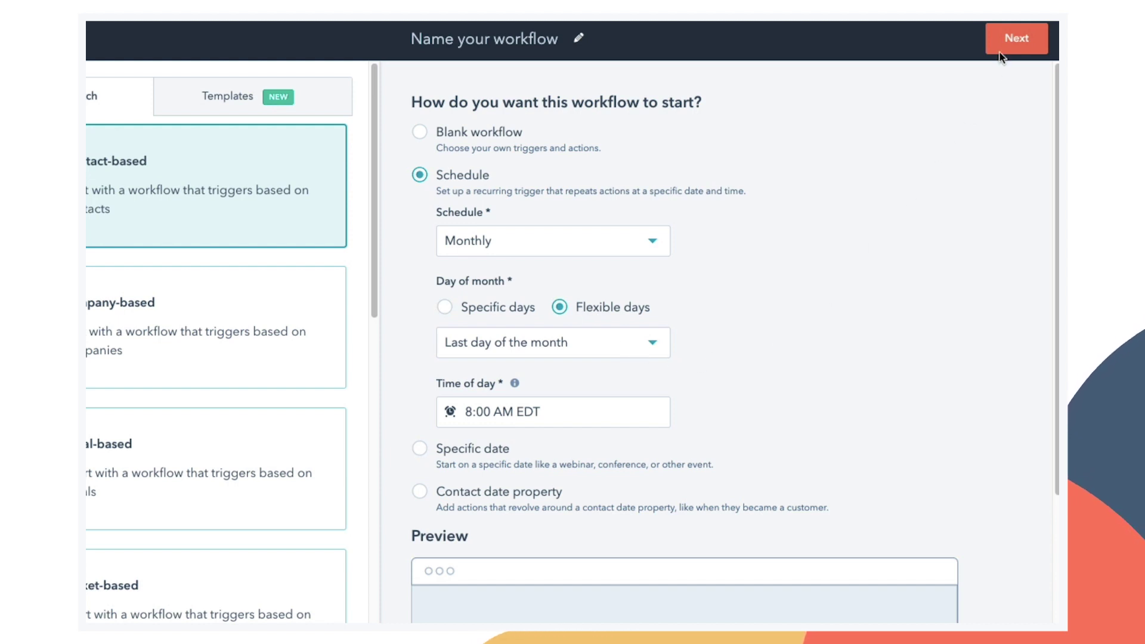
pyautogui.click(1010, 40)
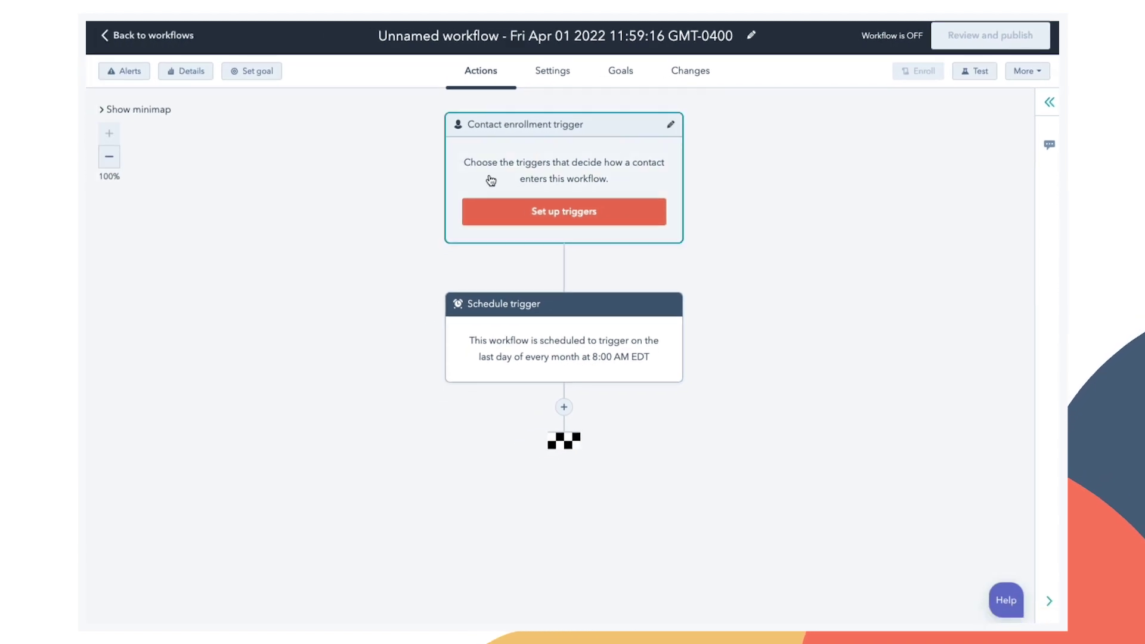
pyautogui.click(544, 213)
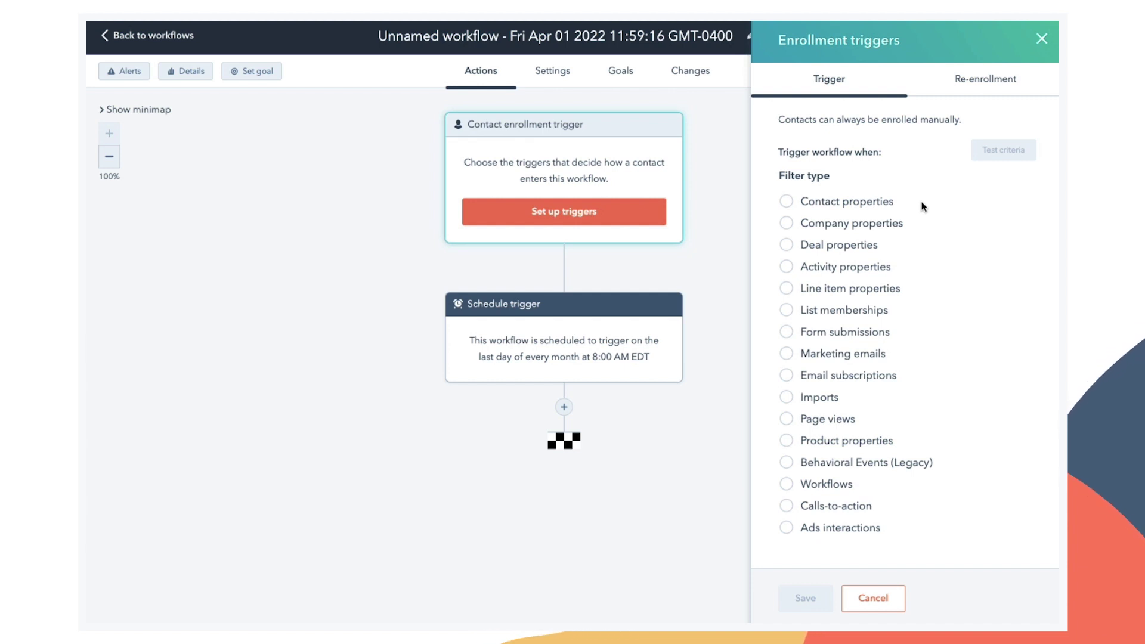
pyautogui.click(1047, 45)
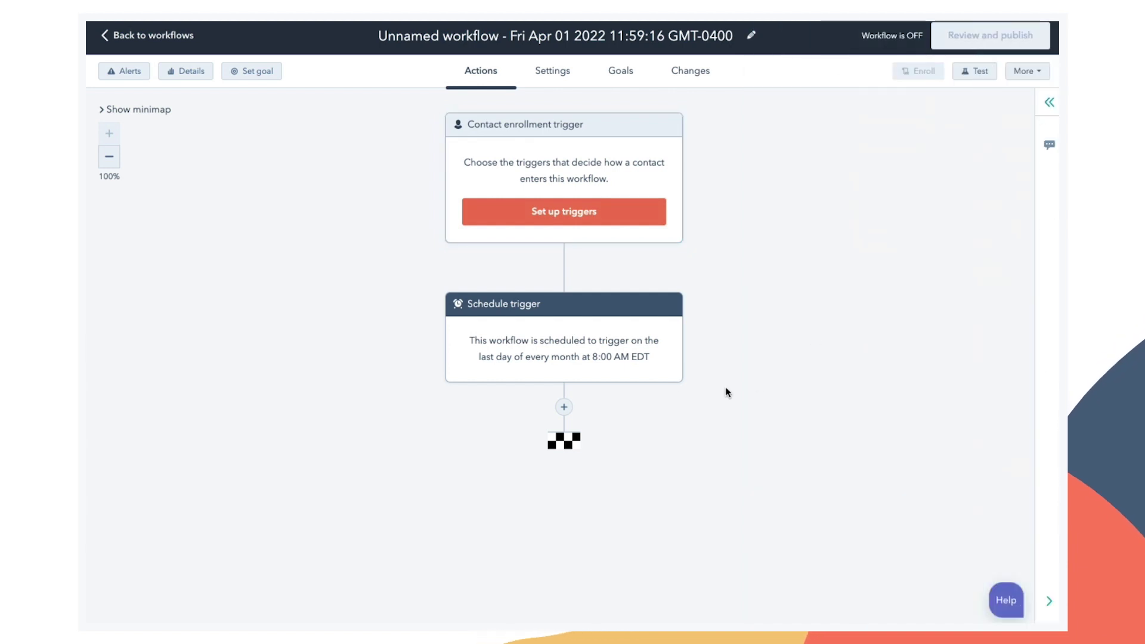
# Insert a Format data action below the Schedule trigger.
pyautogui.click(565, 409)
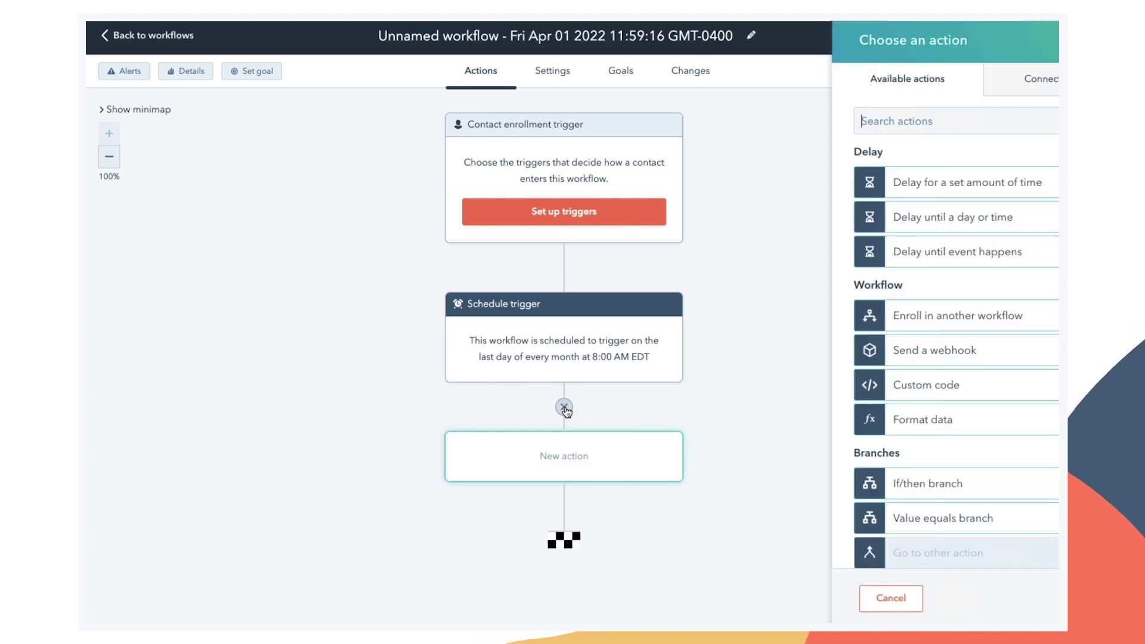
pyautogui.scroll(-1, 981, 295)
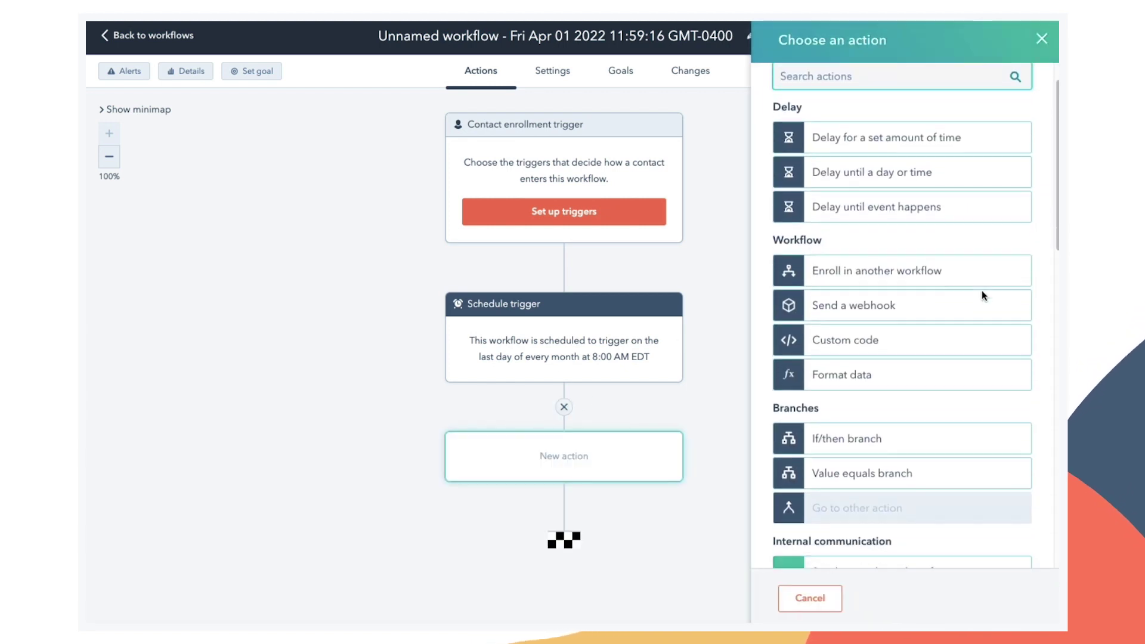
pyautogui.scroll(-2, 982, 295)
pyautogui.scroll(-1, 981, 295)
pyautogui.scroll(-2, 983, 297)
pyautogui.scroll(-2, 983, 298)
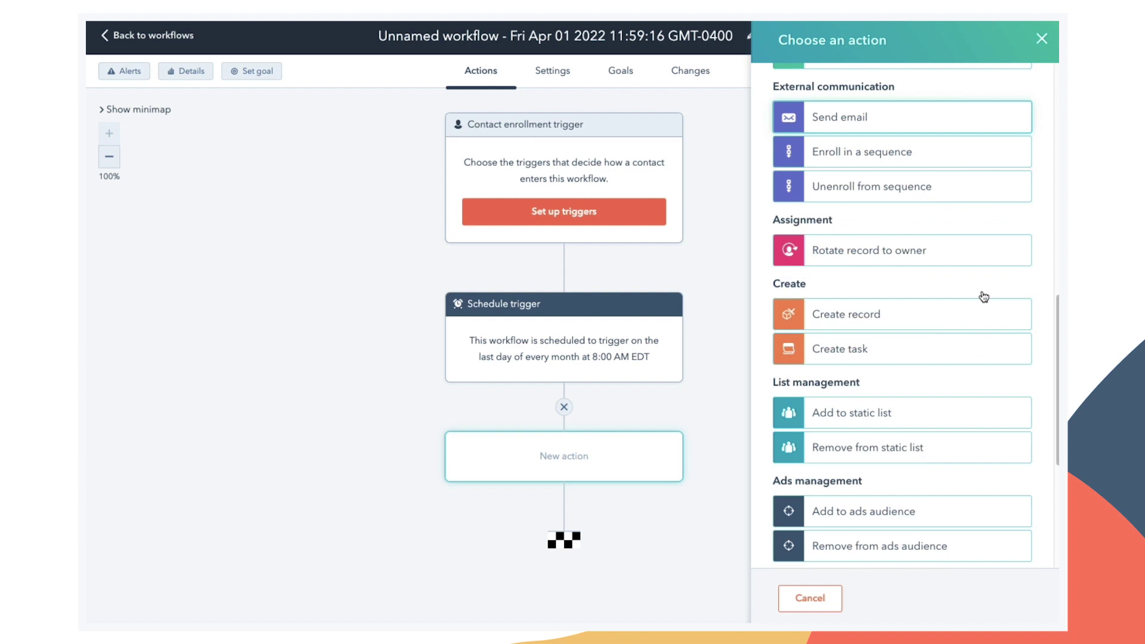
pyautogui.scroll(-2, 983, 297)
pyautogui.scroll(-2, 984, 297)
pyautogui.scroll(5, 982, 295)
pyautogui.scroll(5, 982, 296)
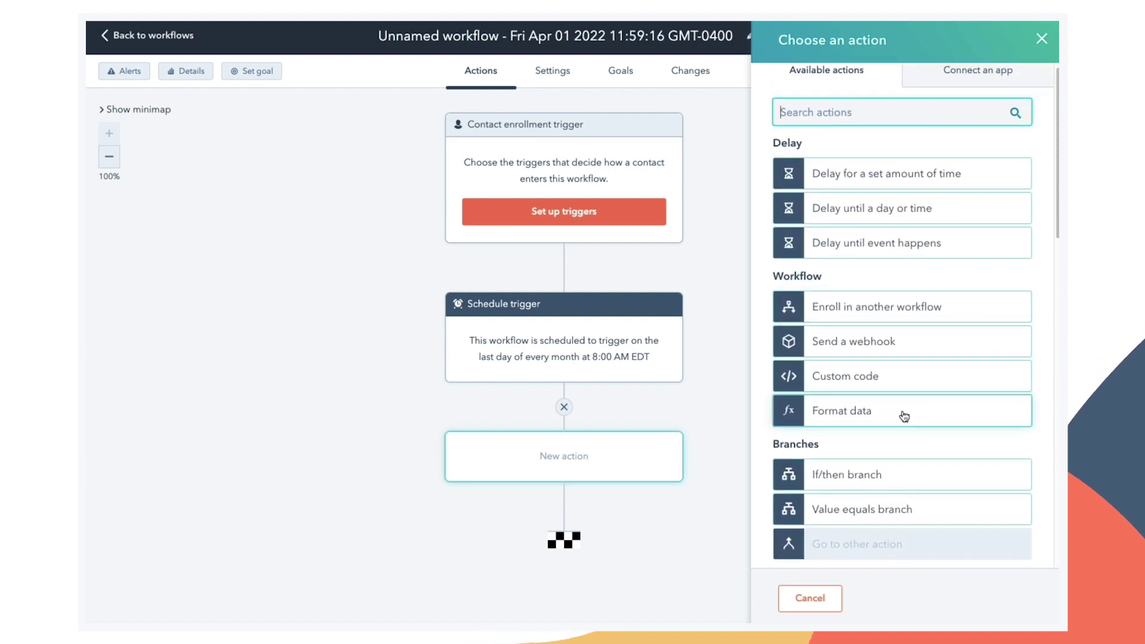
pyautogui.click(904, 414)
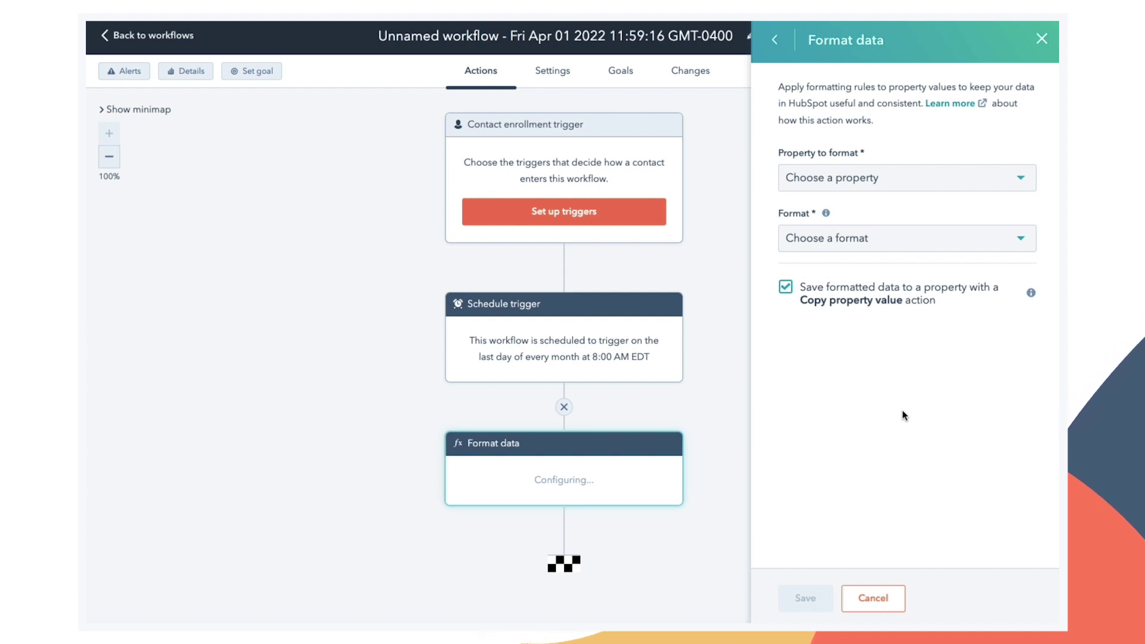
# Set Format data to 'Capitalize first letter' on the First name property and save.
pyautogui.click(980, 178)
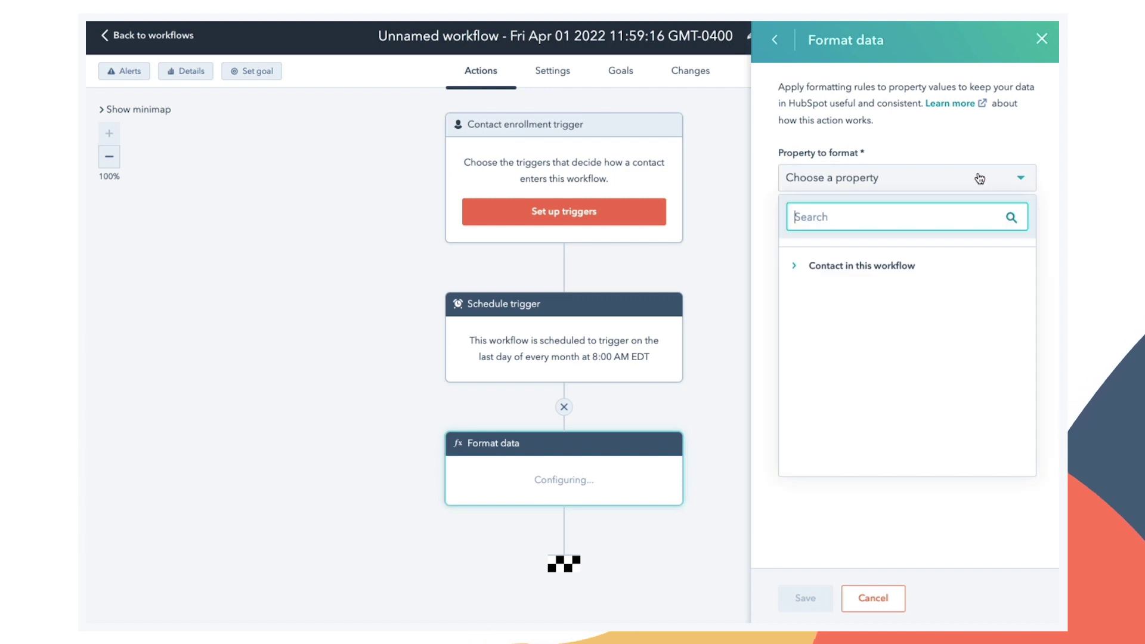
pyautogui.write('first name')
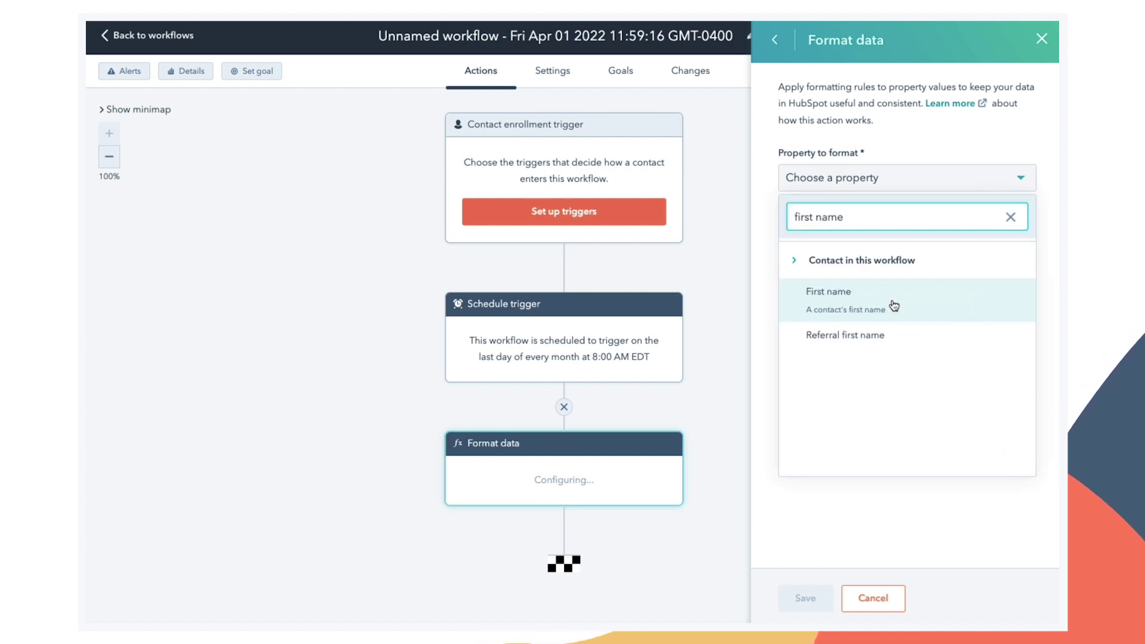
pyautogui.click(894, 306)
pyautogui.click(965, 248)
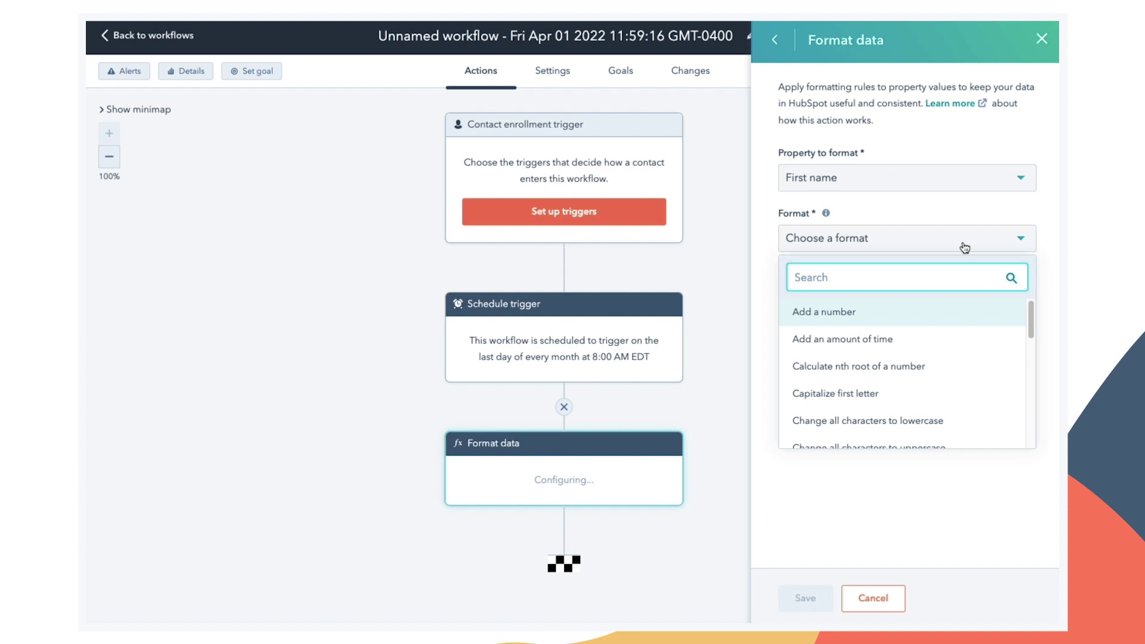
pyautogui.scroll(-1, 982, 337)
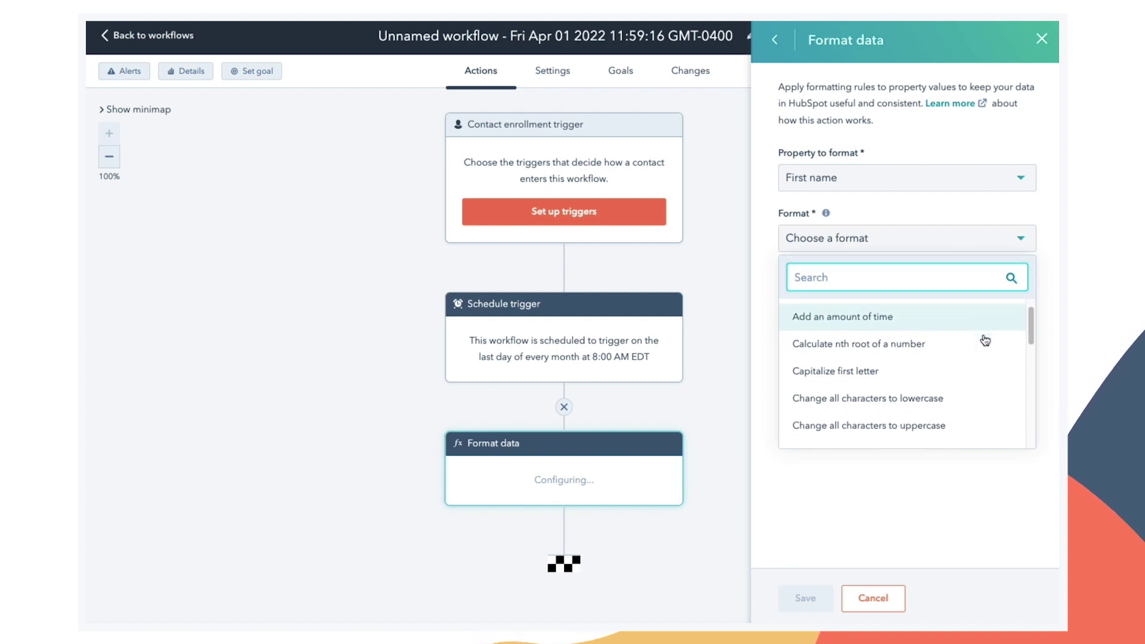
pyautogui.scroll(-1, 981, 338)
pyautogui.scroll(-1, 957, 344)
pyautogui.click(929, 350)
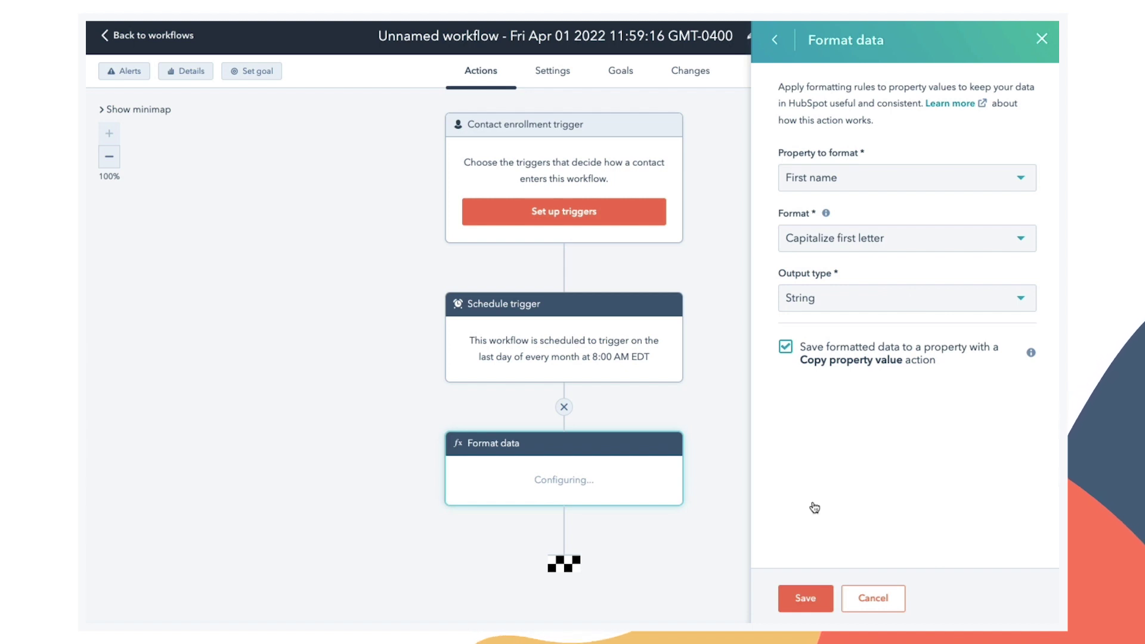
pyautogui.click(789, 600)
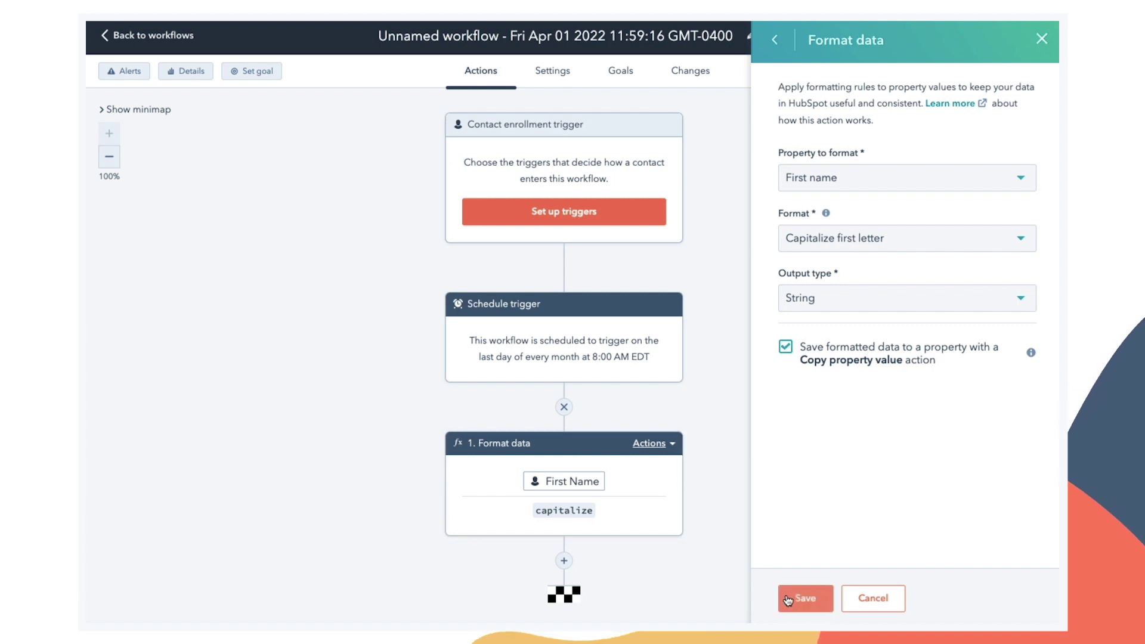
# Close the Format data panel and insert a new action below Format data.
pyautogui.click(1042, 40)
pyautogui.scroll(-2, 804, 369)
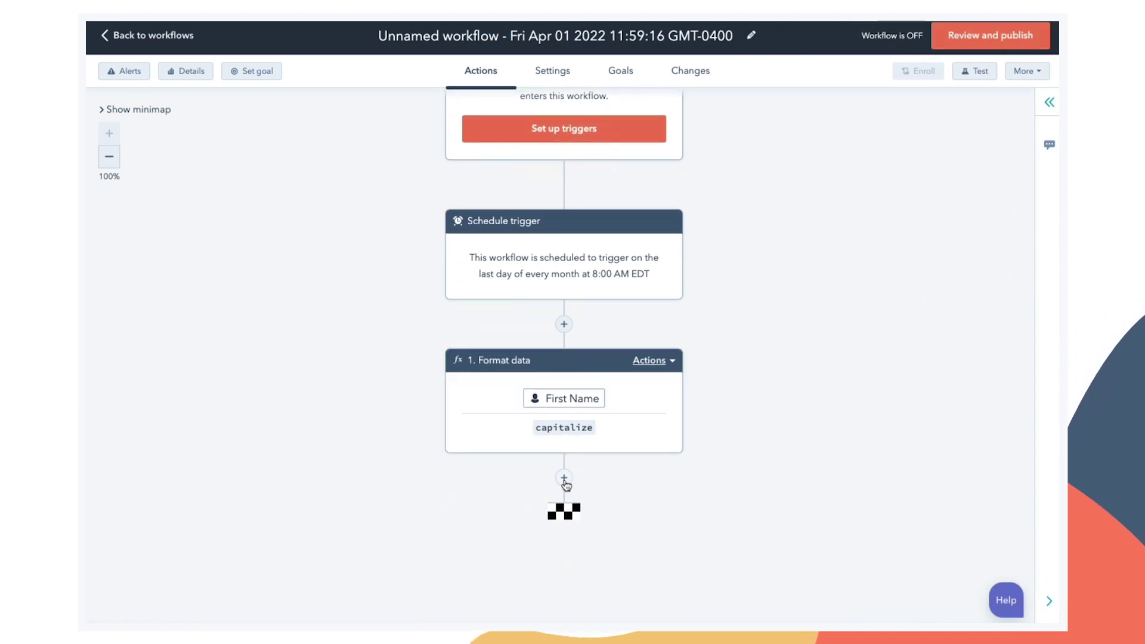
pyautogui.click(564, 481)
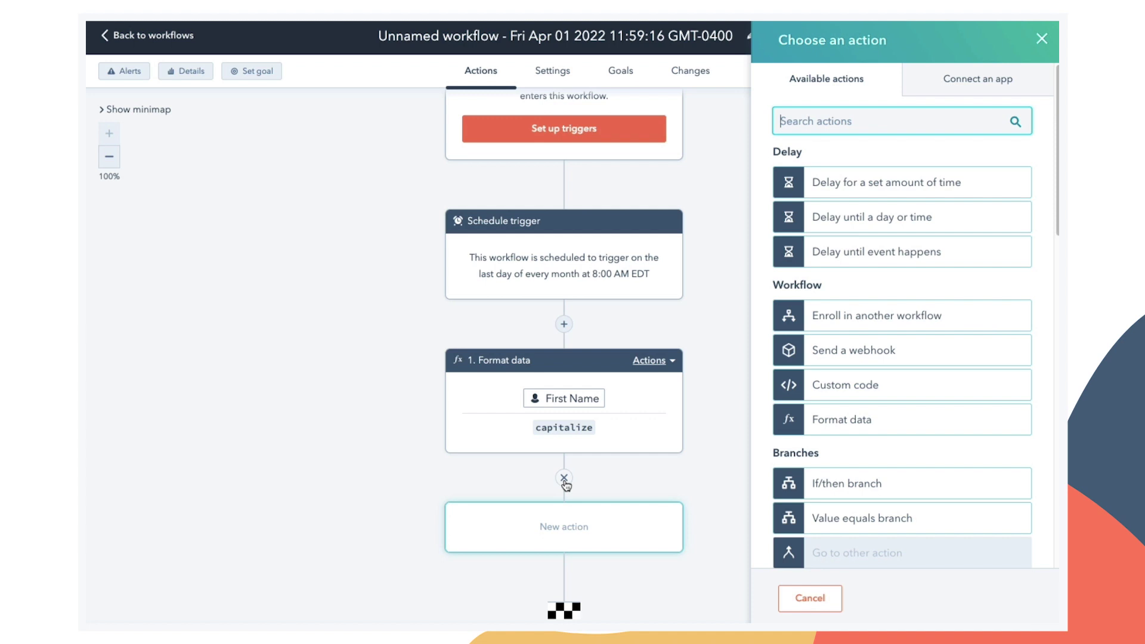
pyautogui.write('copy')
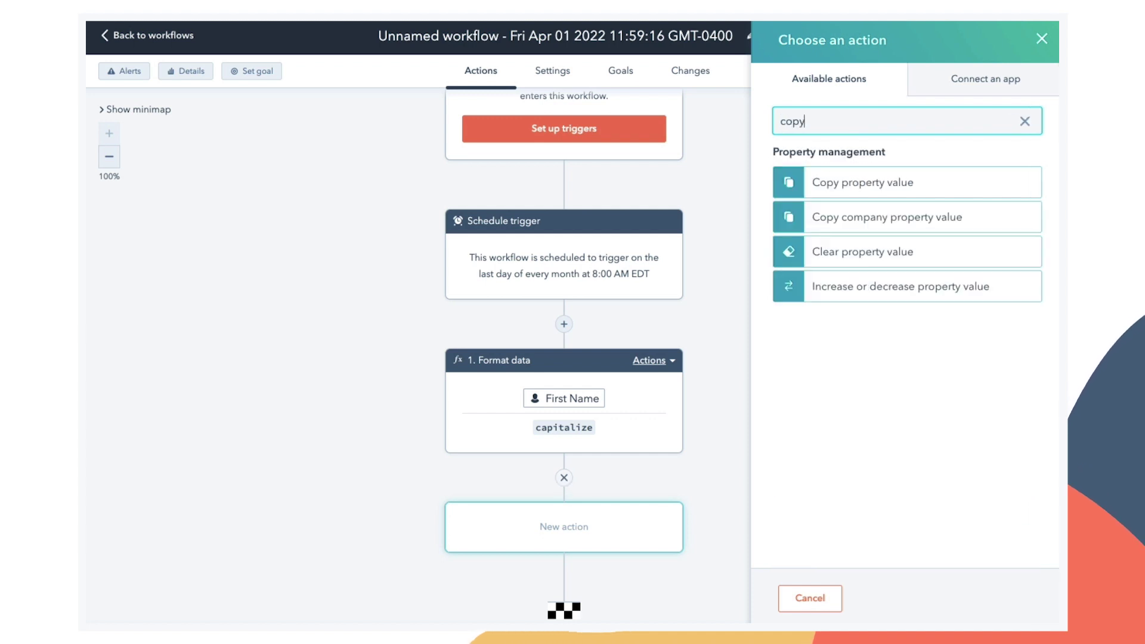
# Save a Copy property value action copying '1. Format data > [String] value' into First name.
pyautogui.click(938, 185)
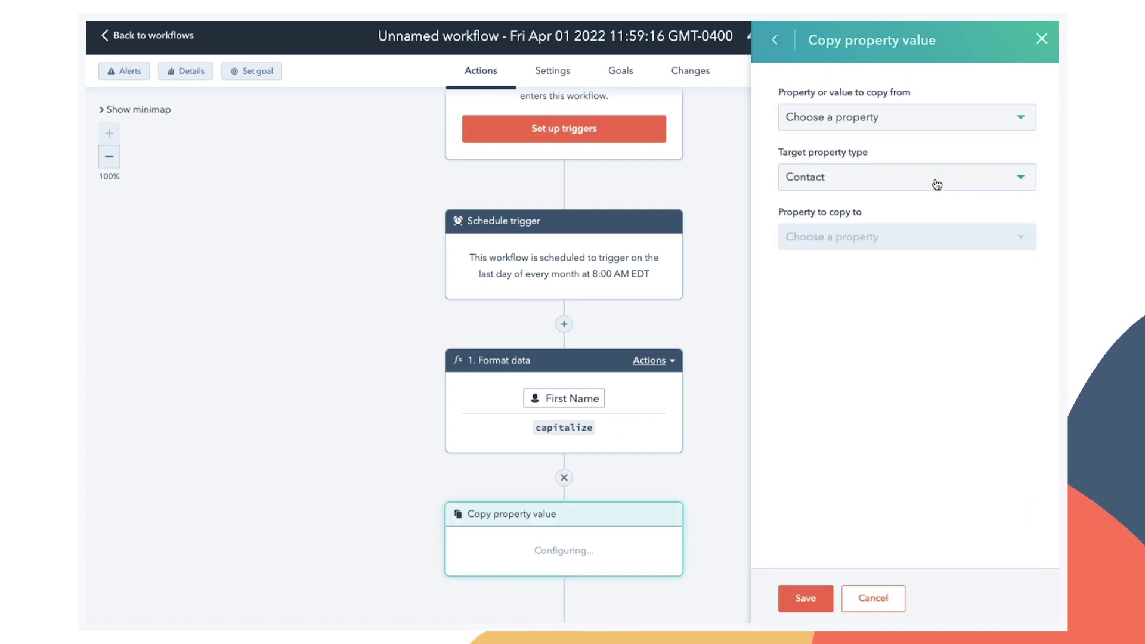
pyautogui.click(958, 117)
pyautogui.click(862, 245)
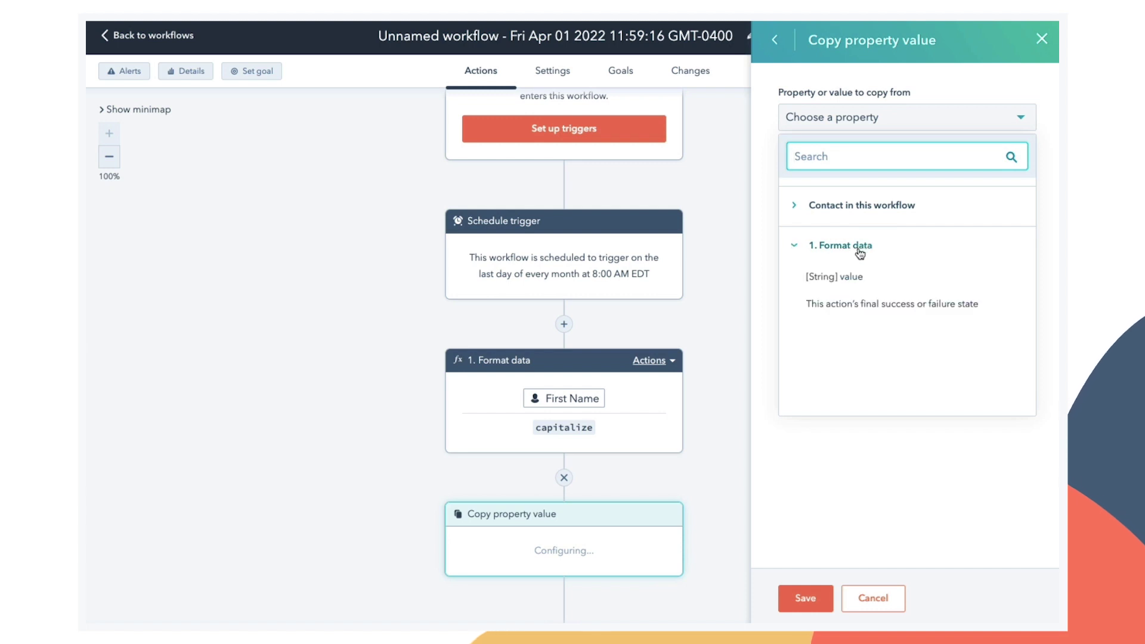
pyautogui.click(847, 278)
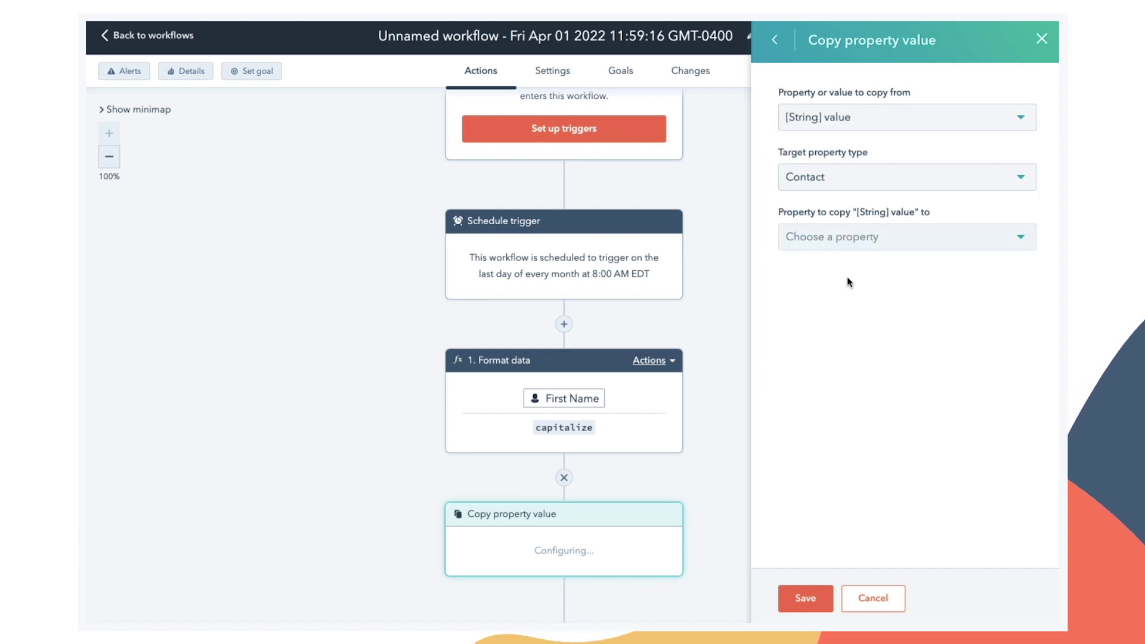
pyautogui.click(963, 238)
pyautogui.write('first')
pyautogui.click(844, 346)
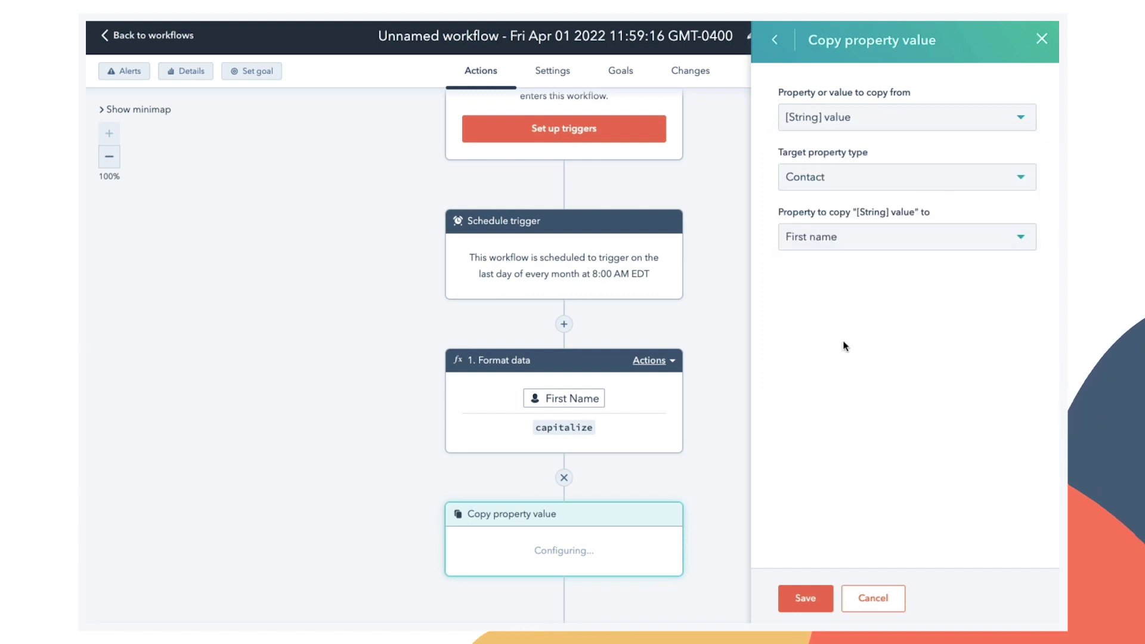
pyautogui.click(806, 599)
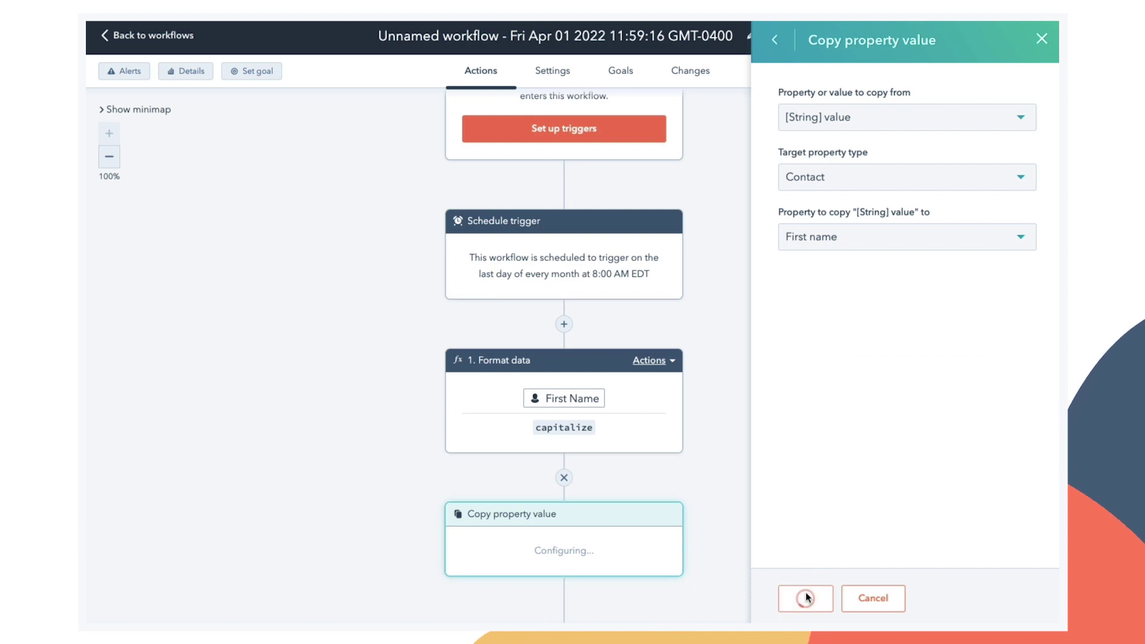